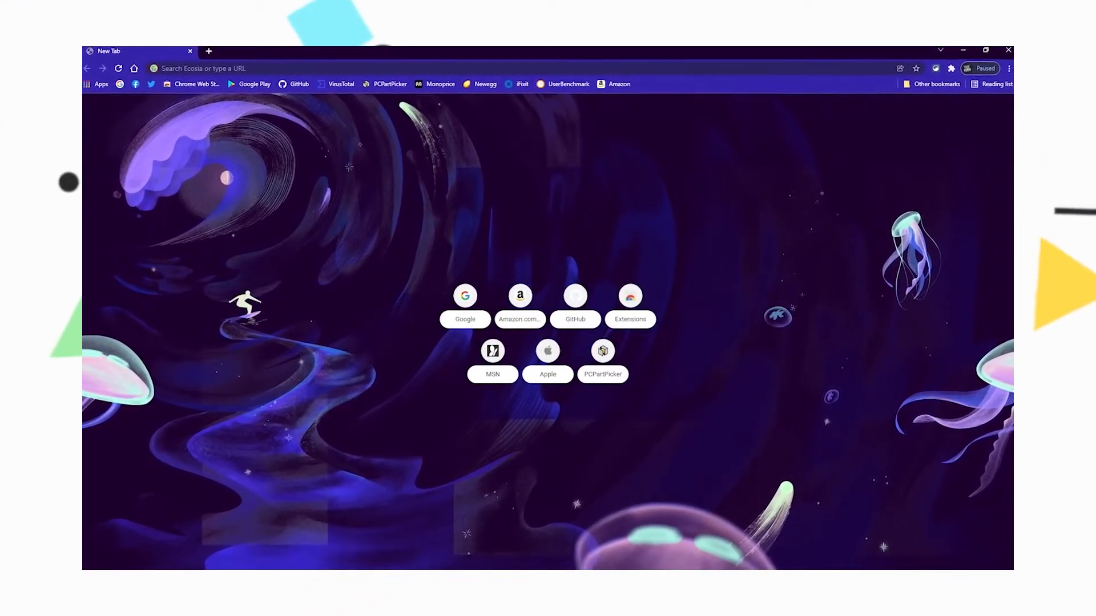
Reach the Chrome Web Store from the Extensions page via the ⋮ menu
left_click(1003, 72)
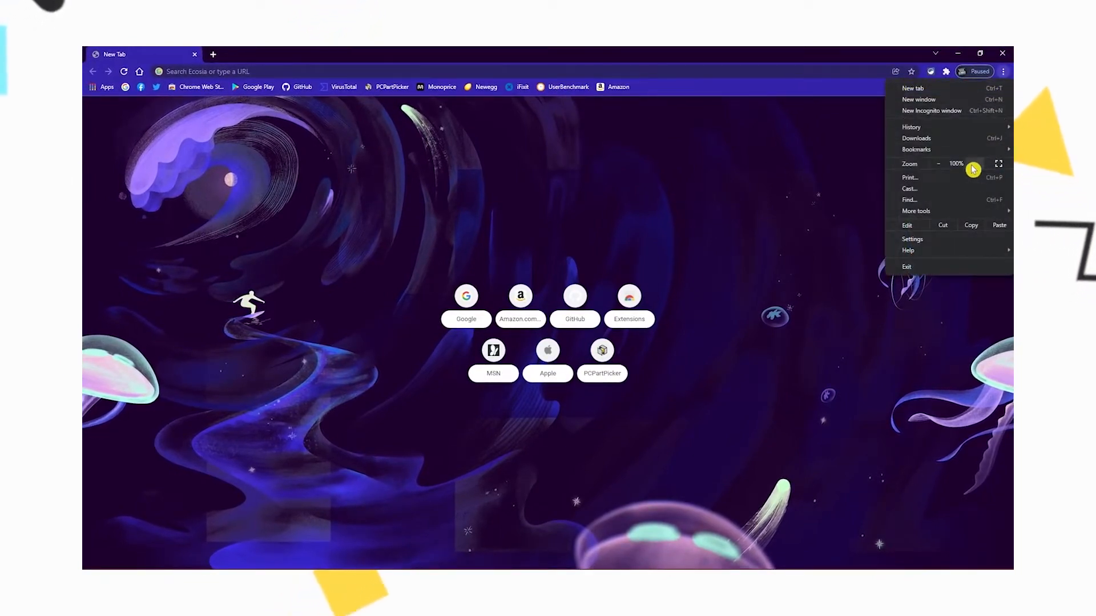
mouse_move(916, 211)
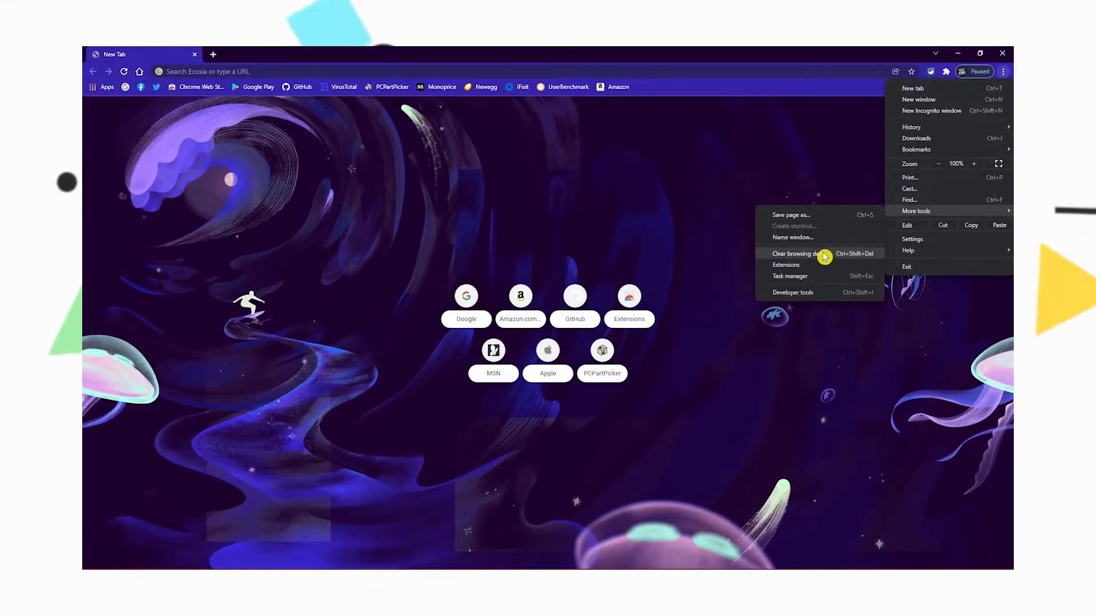
left_click(817, 269)
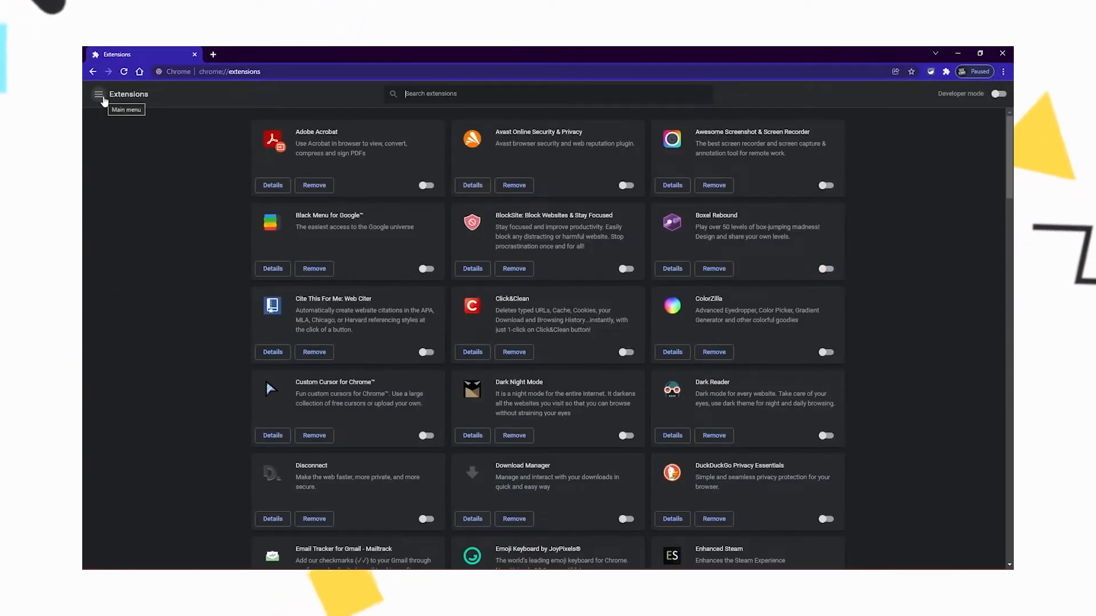
left_click(100, 94)
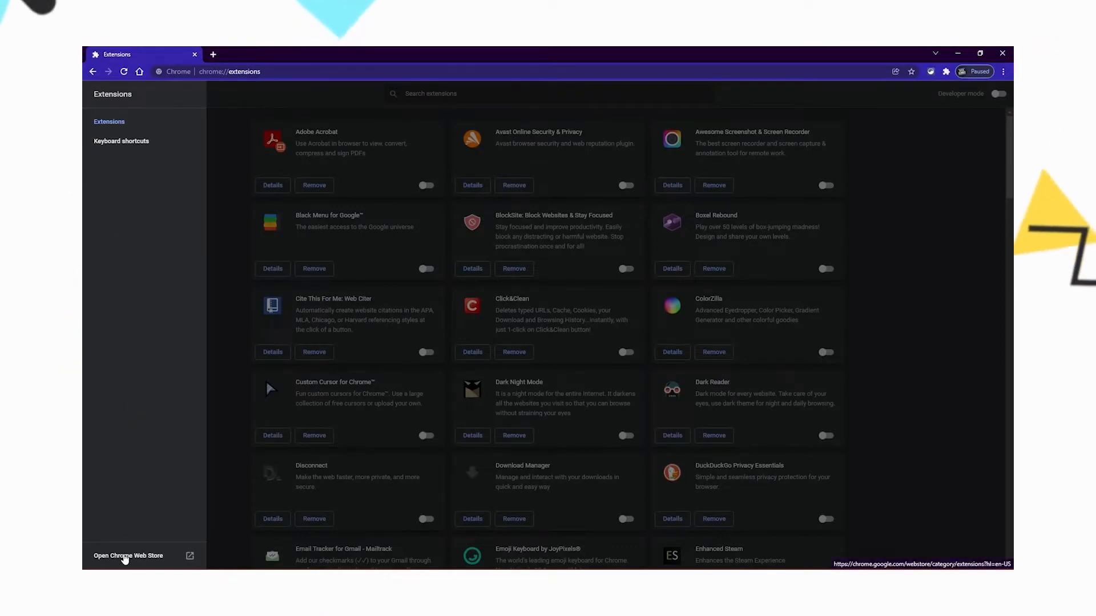
left_click(125, 556)
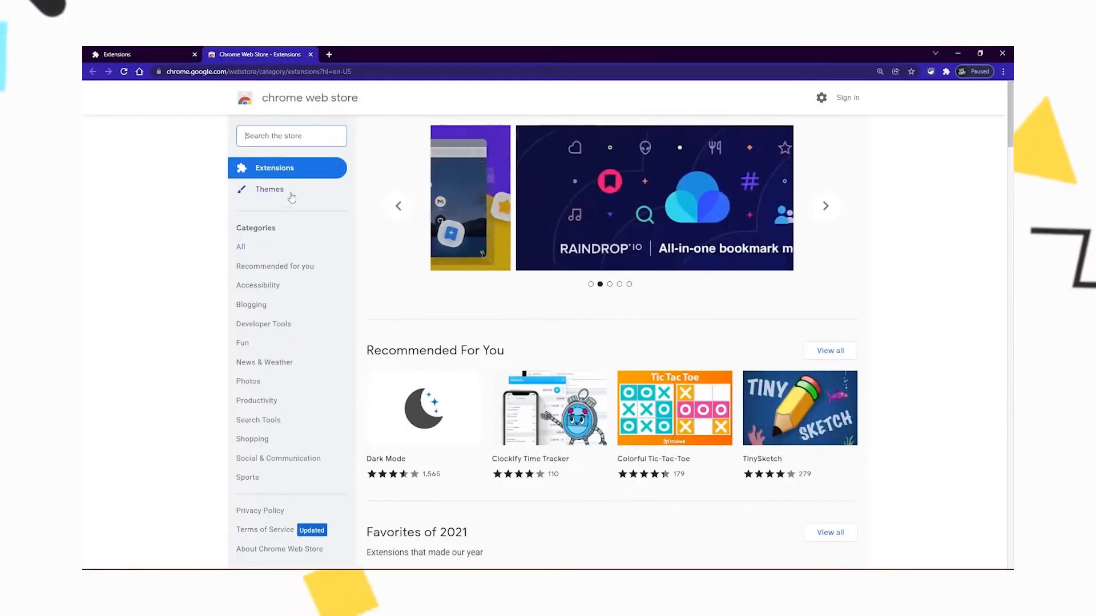
Add the Colorful Galaxy theme to Chrome from the store's Themes section
left_click(291, 192)
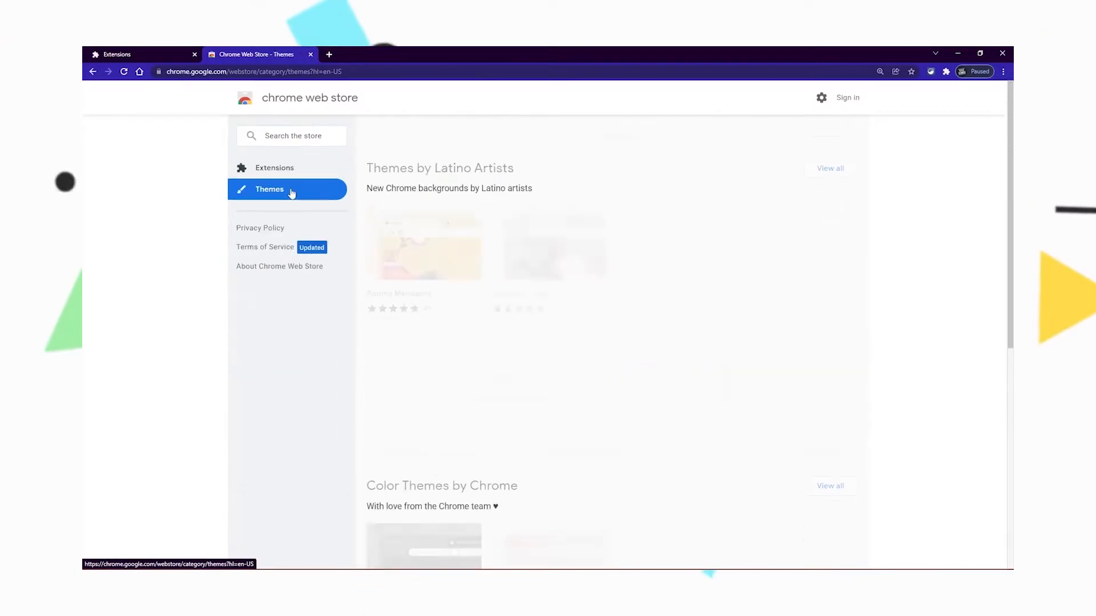
scroll(907, 328, "down", 5)
scroll(911, 331, "down", 3)
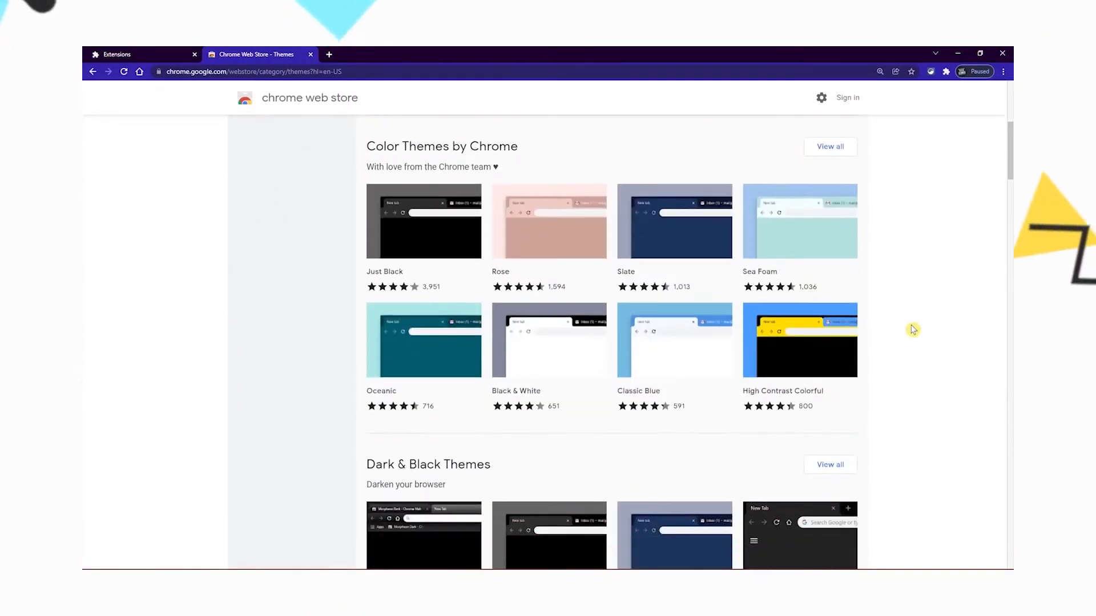
scroll(916, 332, "down", 5)
scroll(921, 334, "down", 4)
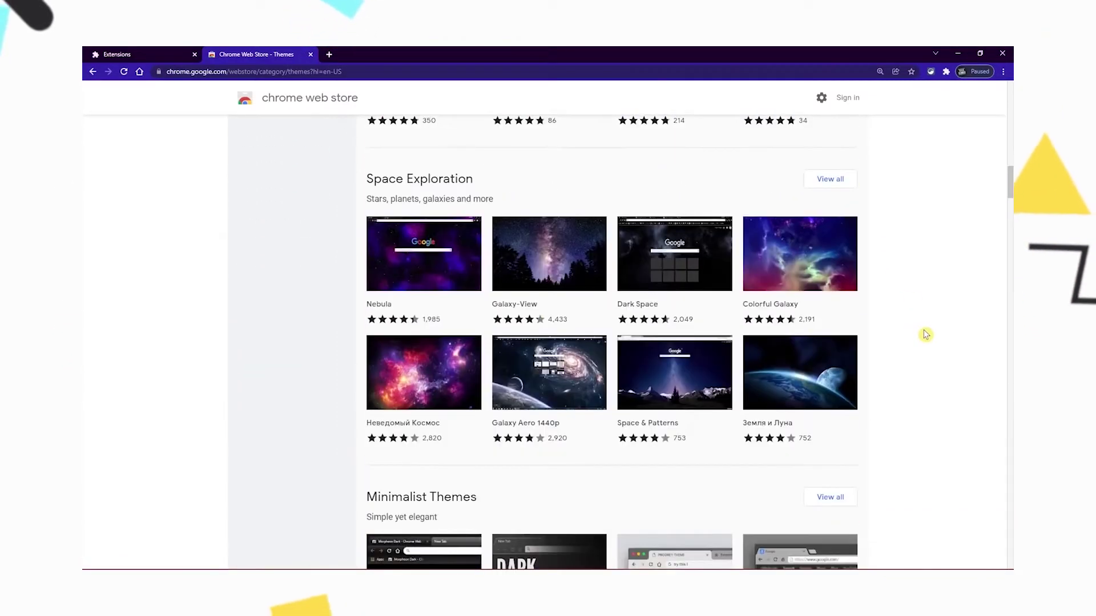
left_click(799, 254)
left_click(774, 176)
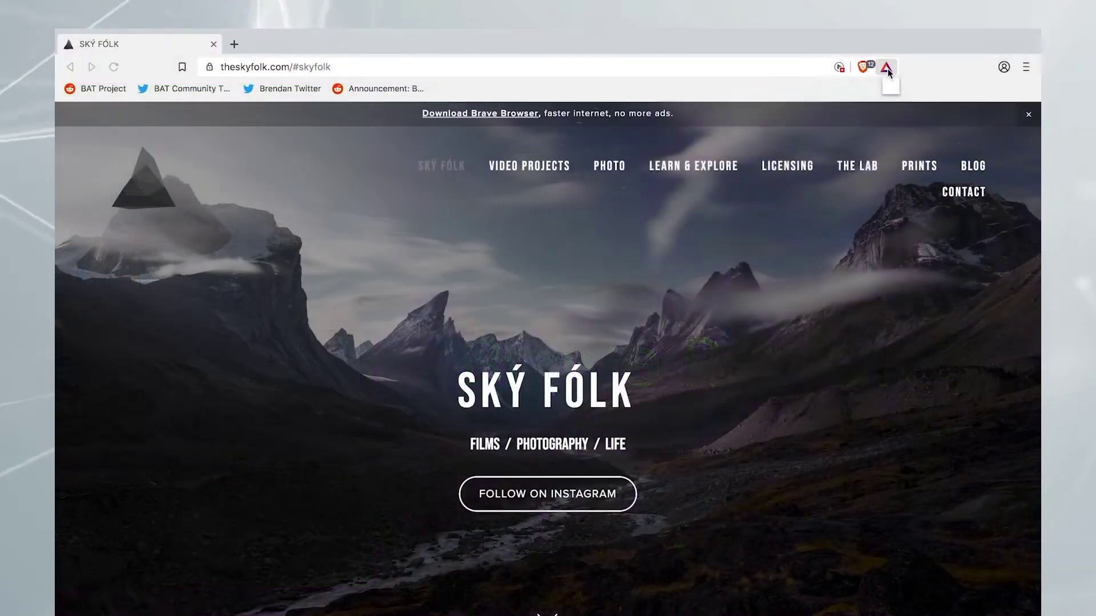
Tip the Sky Folk creator 10 BAT from the Brave Rewards wallet
left_click(888, 69)
left_click(817, 316)
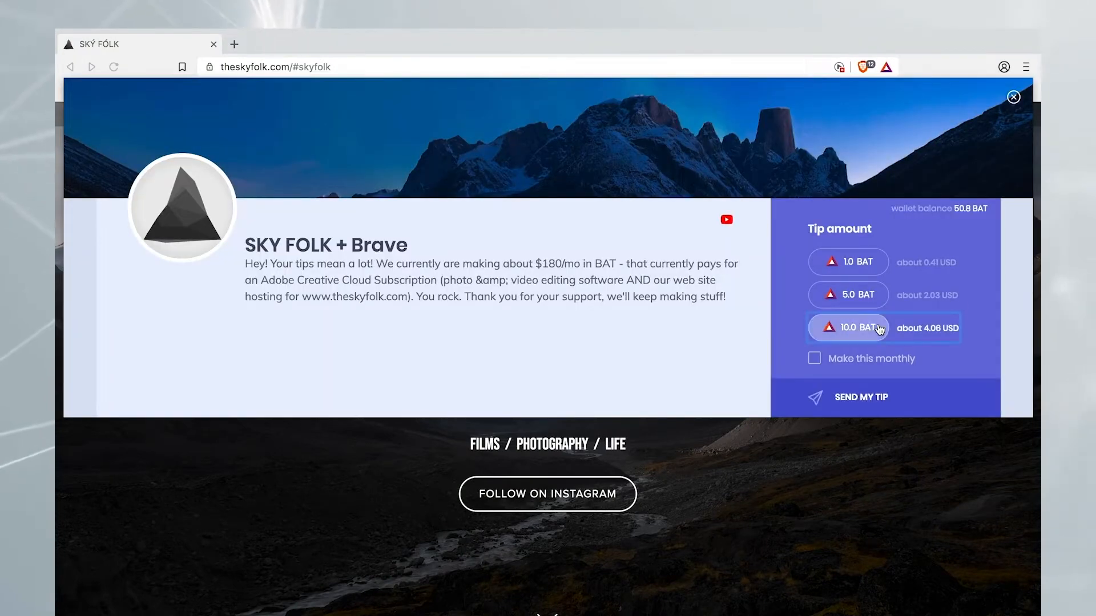
left_click(891, 395)
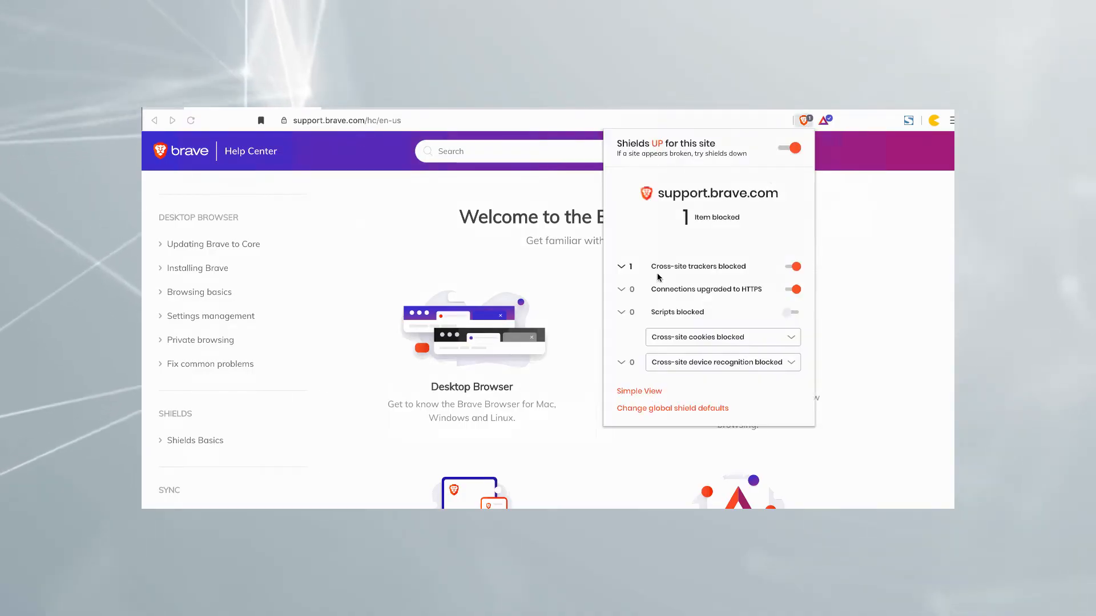
left_click(790, 312)
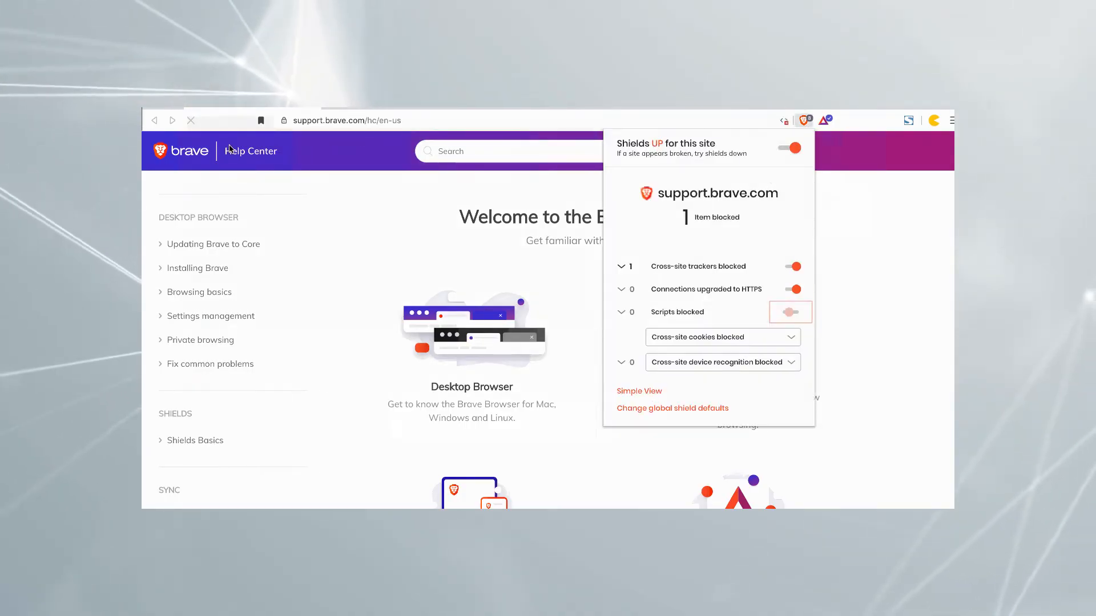
left_click(787, 312)
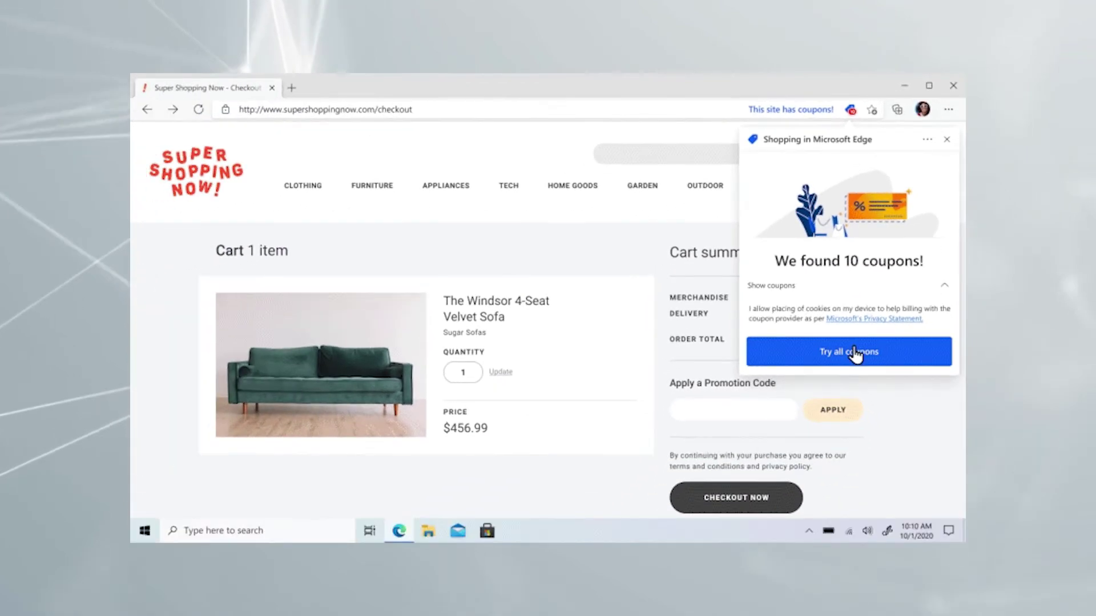
Try all checkout coupons, then web-capture the region around the Bing logo
left_click(813, 436)
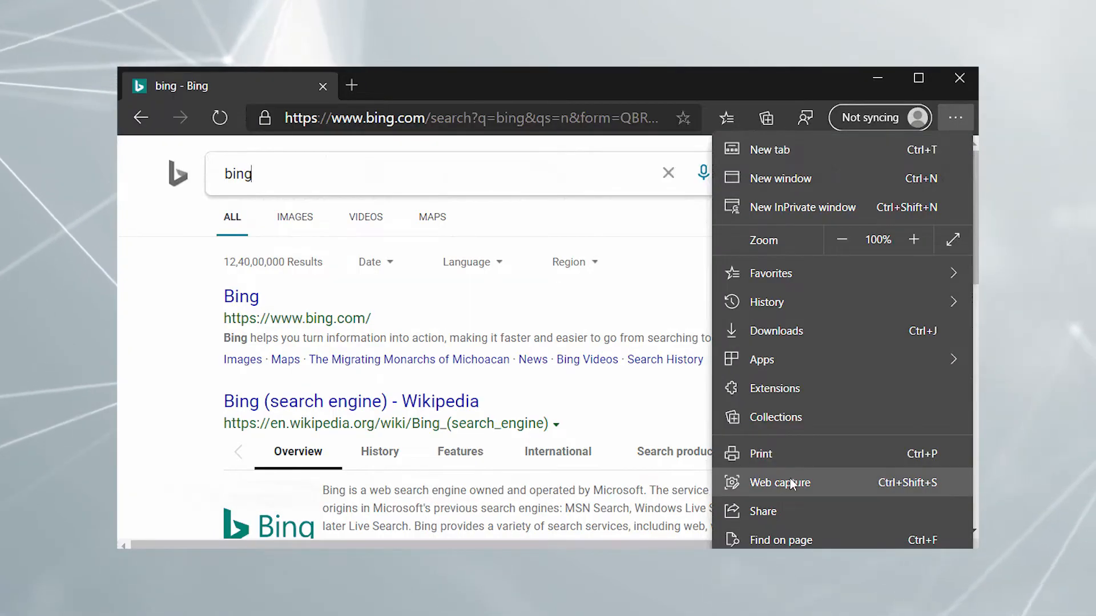
left_click(780, 482)
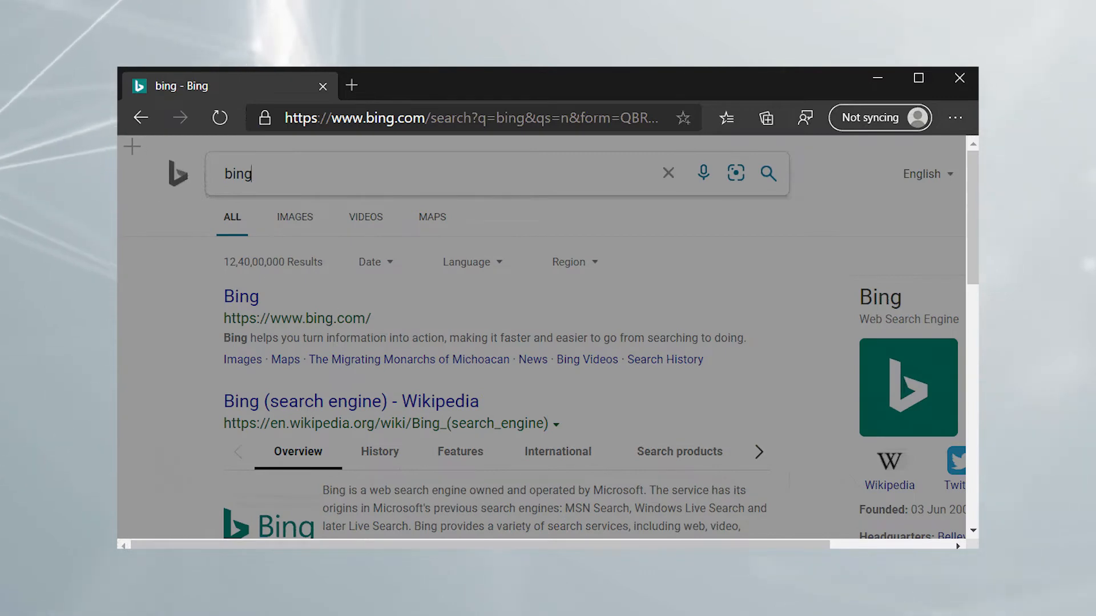
left_click_drag(132, 148, 209, 204)
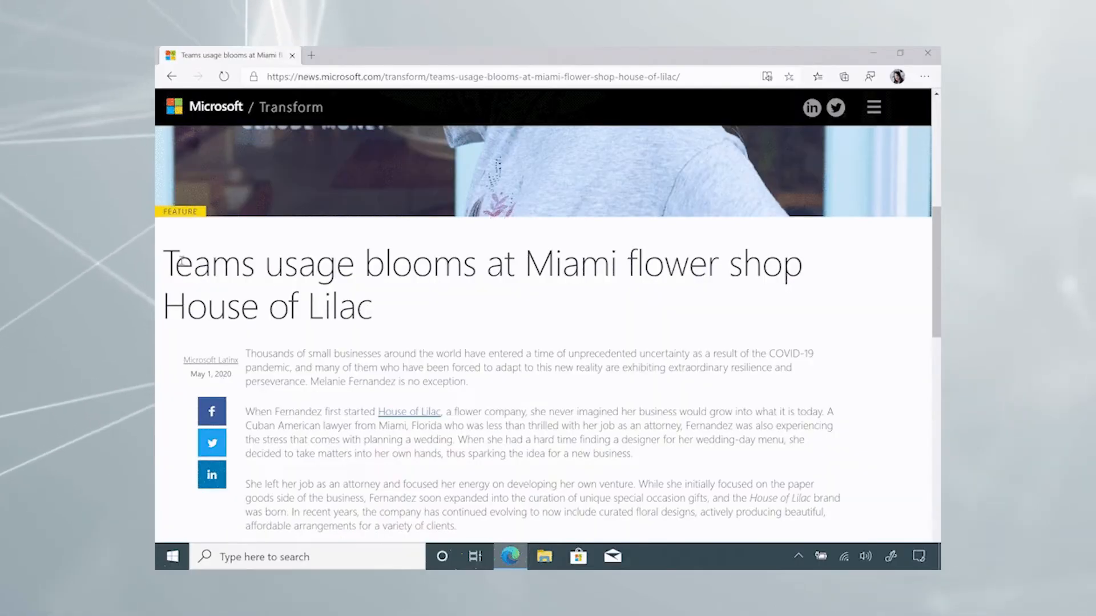
Select the House of Lilac article title and opening paragraphs and choose a context action
left_click_drag(170, 264, 467, 529)
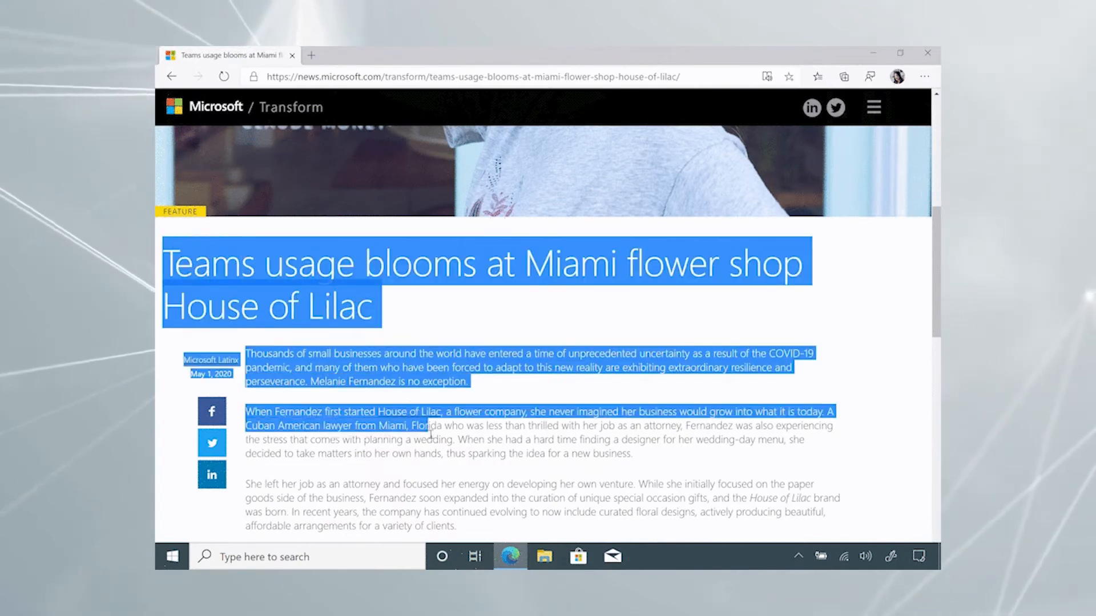
right_click(494, 451)
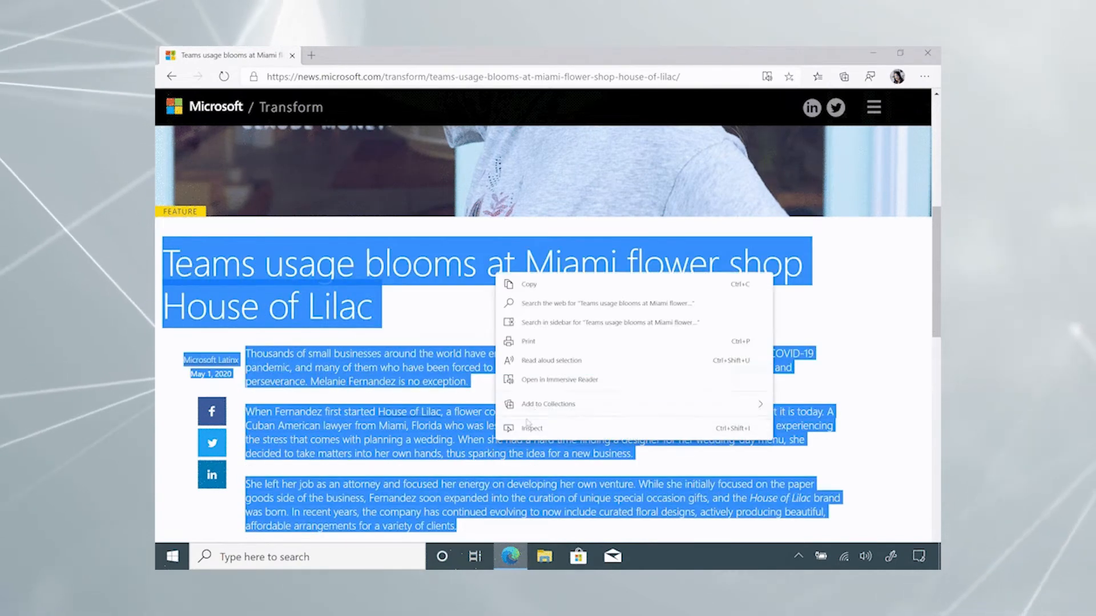
left_click(552, 388)
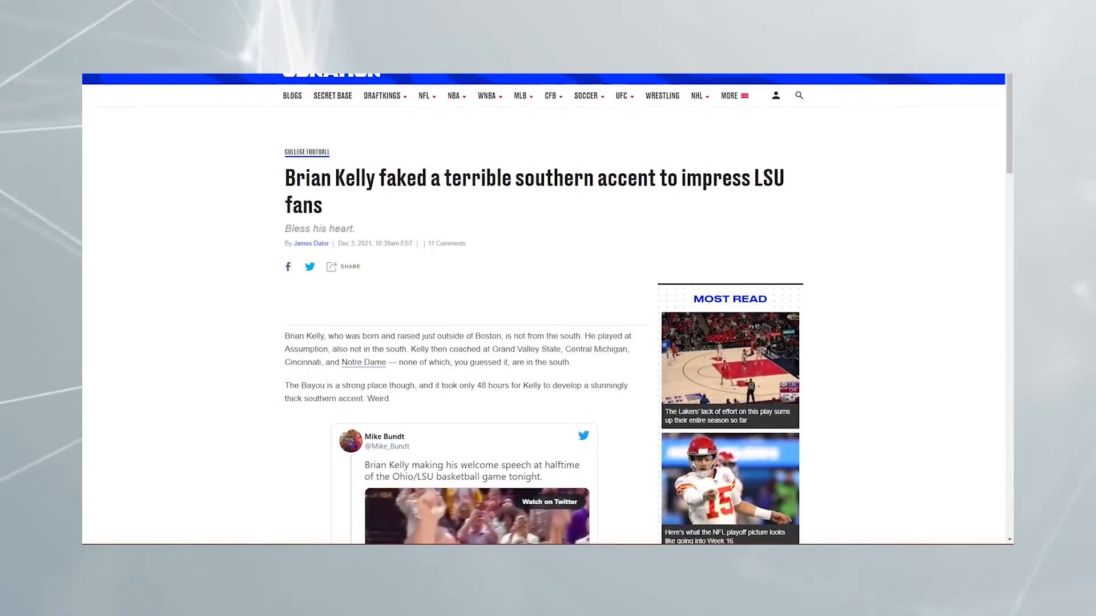
Capture the full SB Nation article page with Ctrl+Shift+S and choose a Draw ink colour
key("ctrl+shift+s")
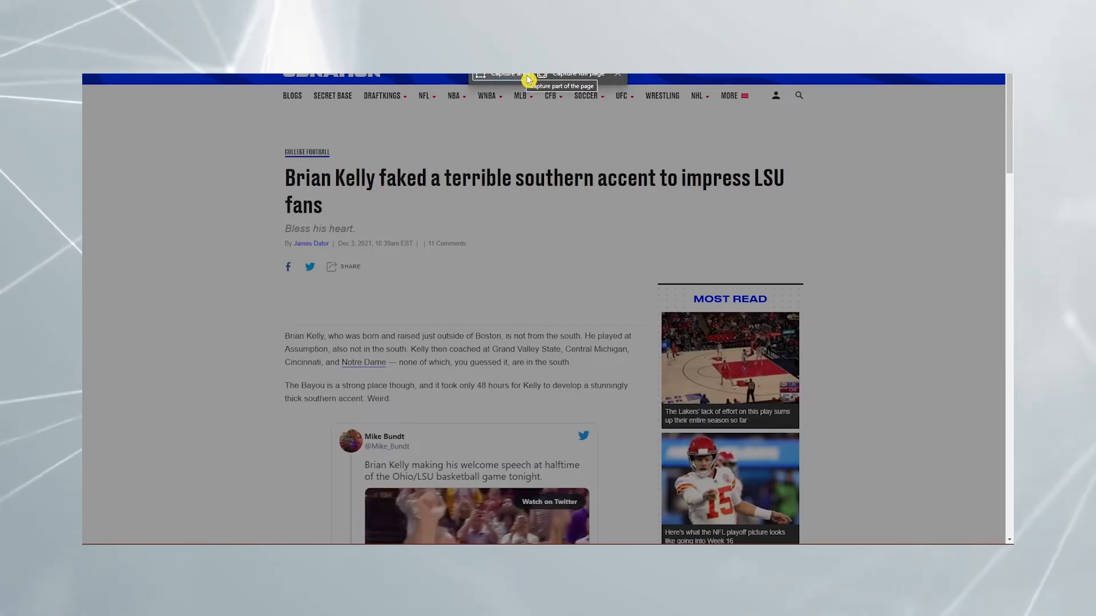
left_click(587, 83)
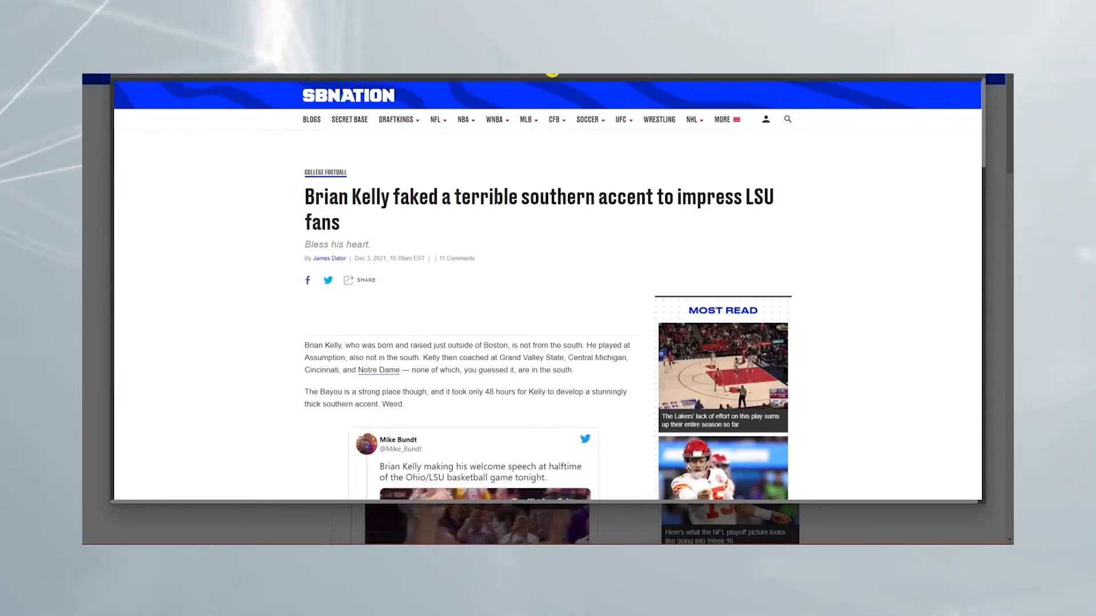
left_click(552, 74)
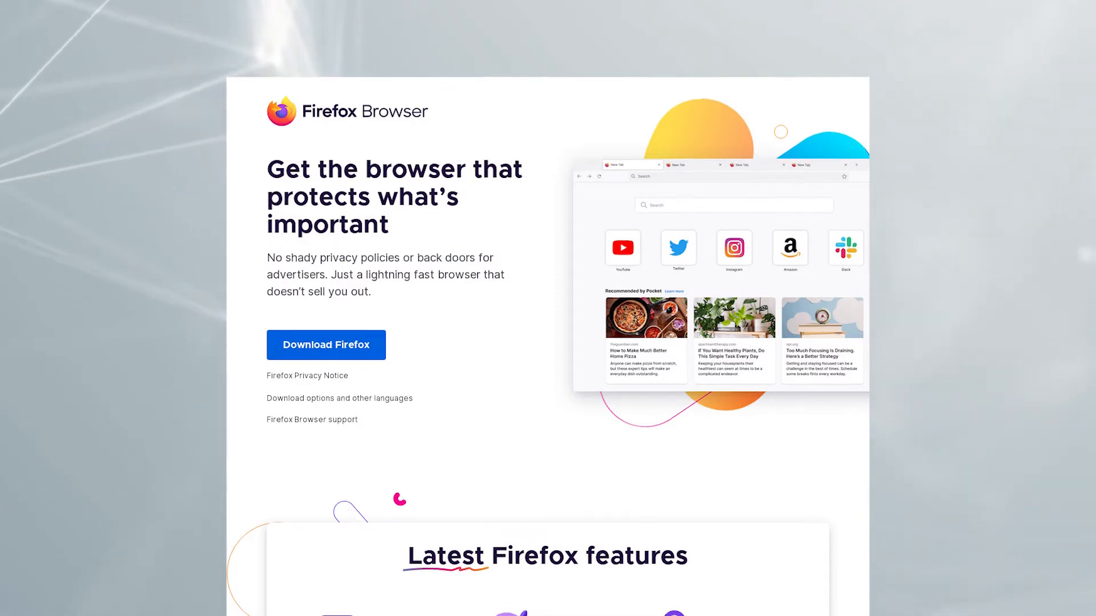
scroll(548, 309, "down", 10)
scroll(548, 308, "down", 2)
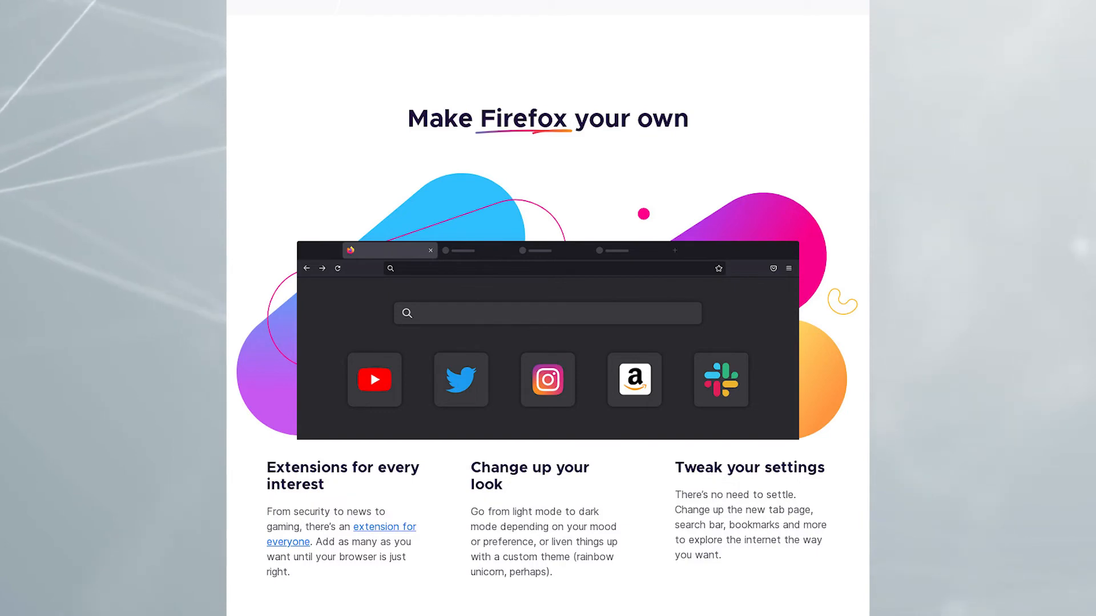
scroll(548, 308, "down", 10)
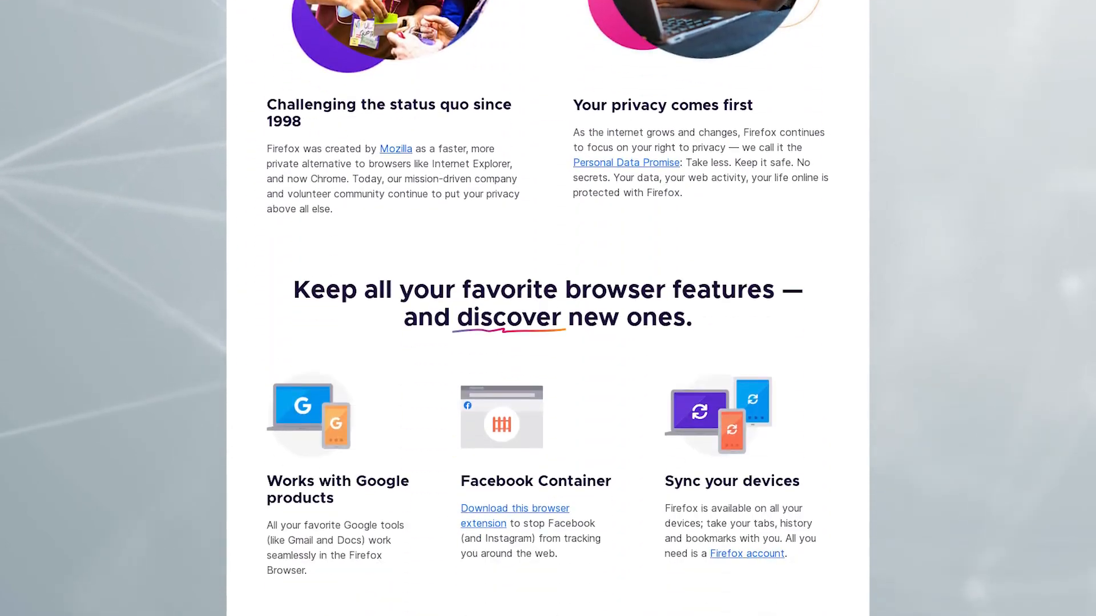
scroll(548, 308, "down", 5)
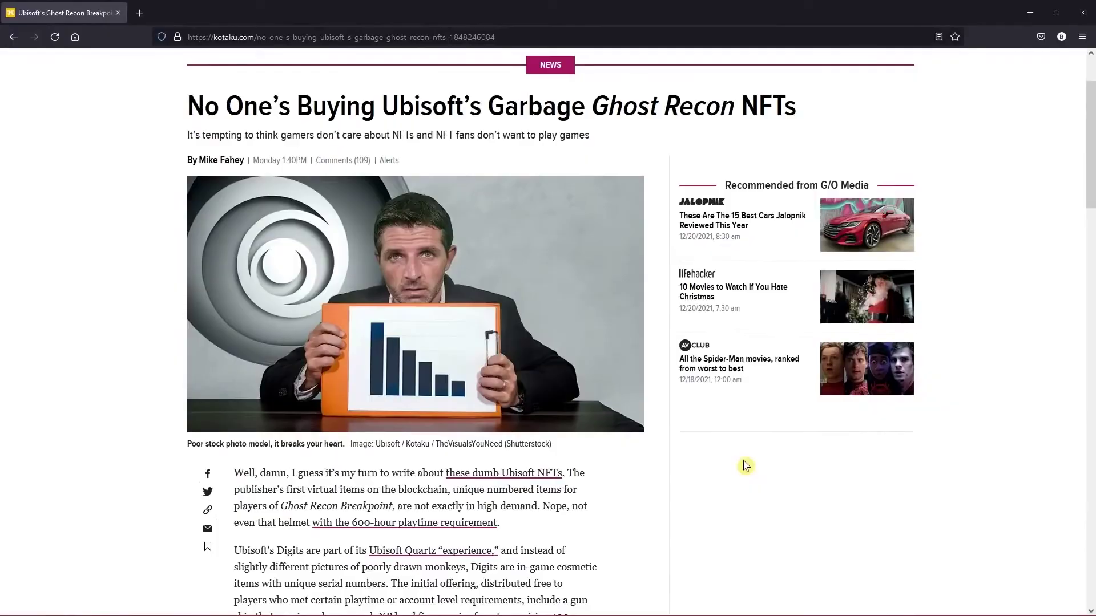
Begin a screenshot of the Kotaku Ghost Recon NFT article from its context menu
right_click(741, 458)
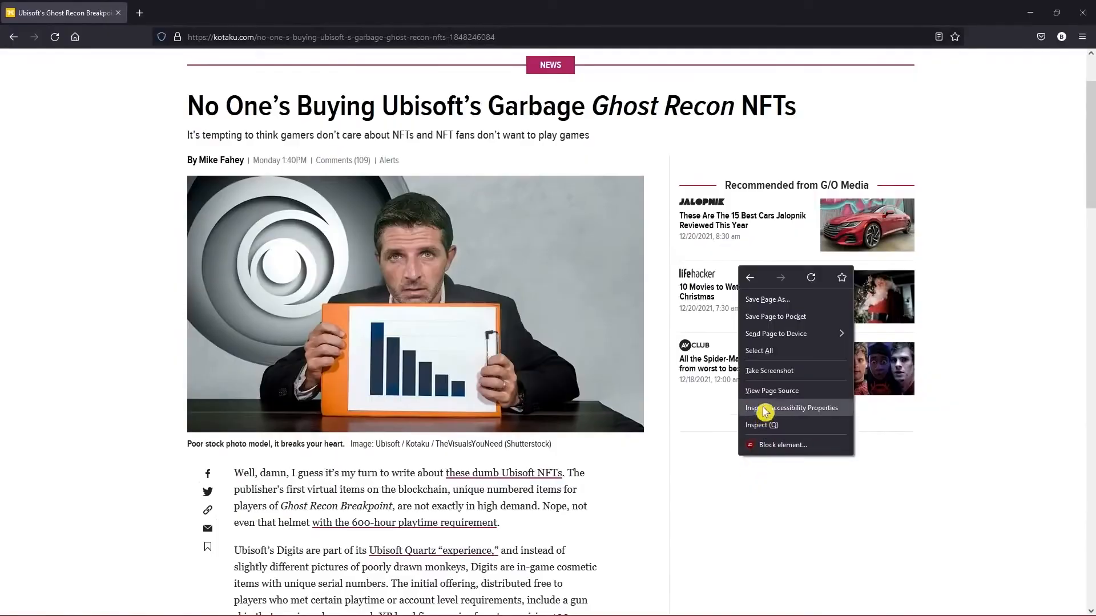
left_click(774, 372)
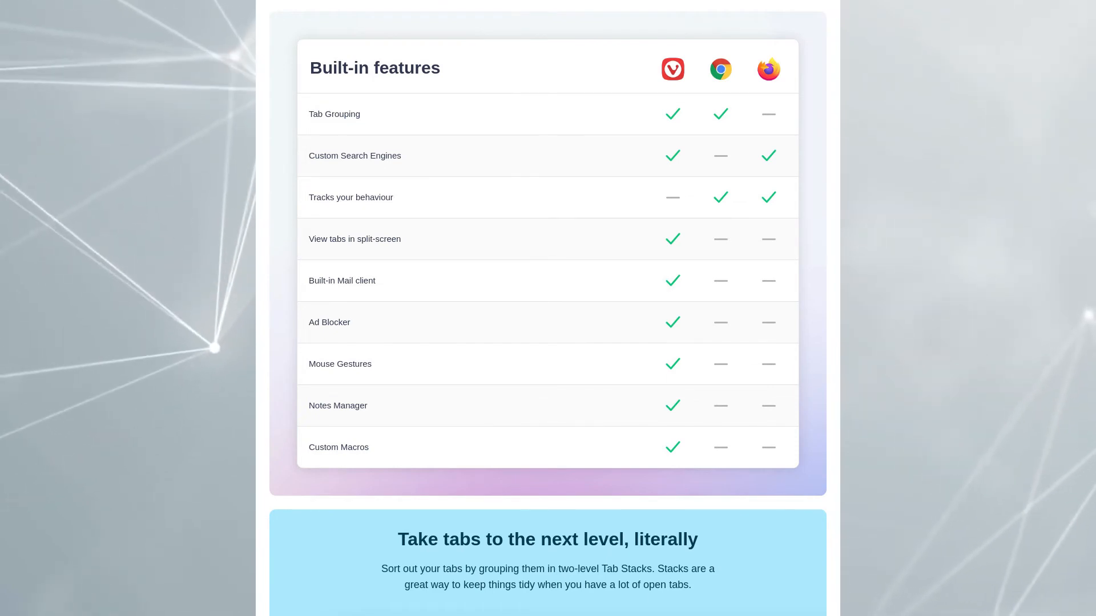
scroll(547, 308, "down", 7)
scroll(548, 308, "down", 8)
scroll(548, 309, "down", 6)
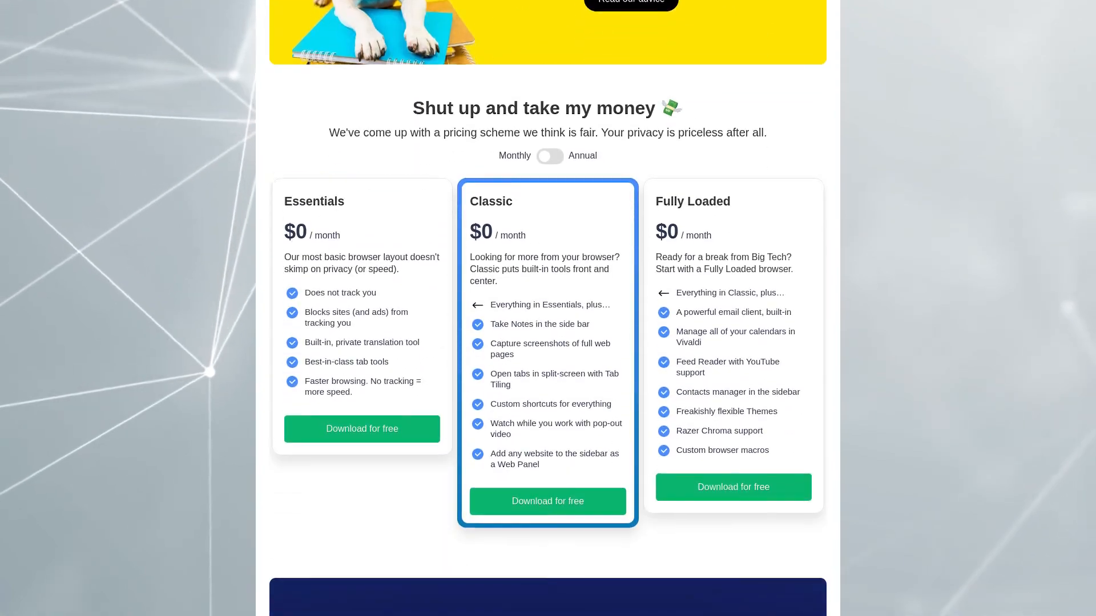
scroll(548, 308, "down", 2)
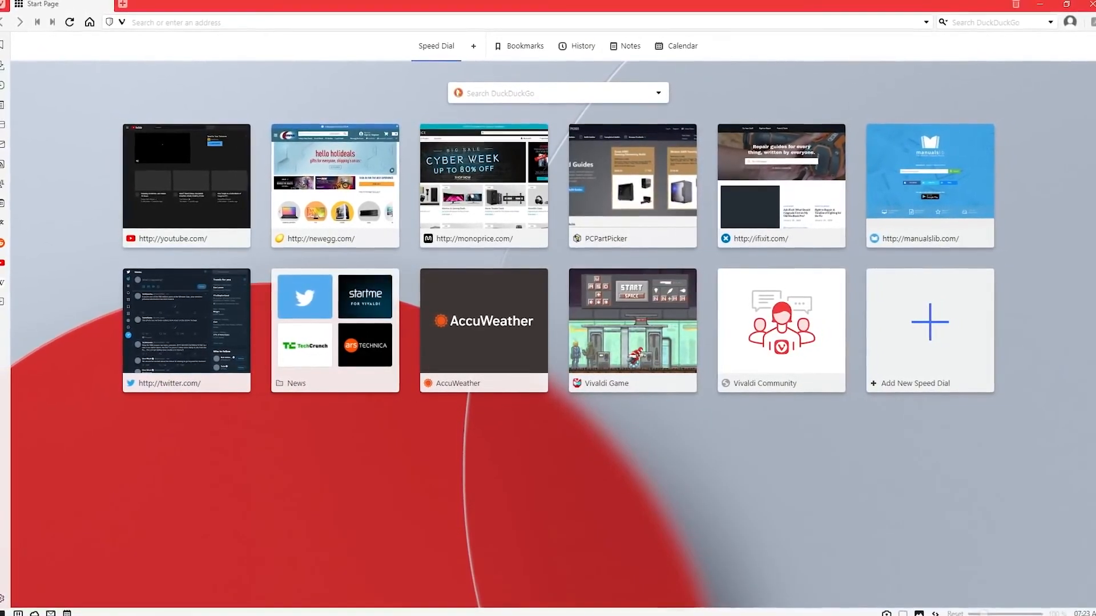
Show Bookmarks and Wikipedia panels, add ifixit.com as a web panel and widen it
left_click(11, 48)
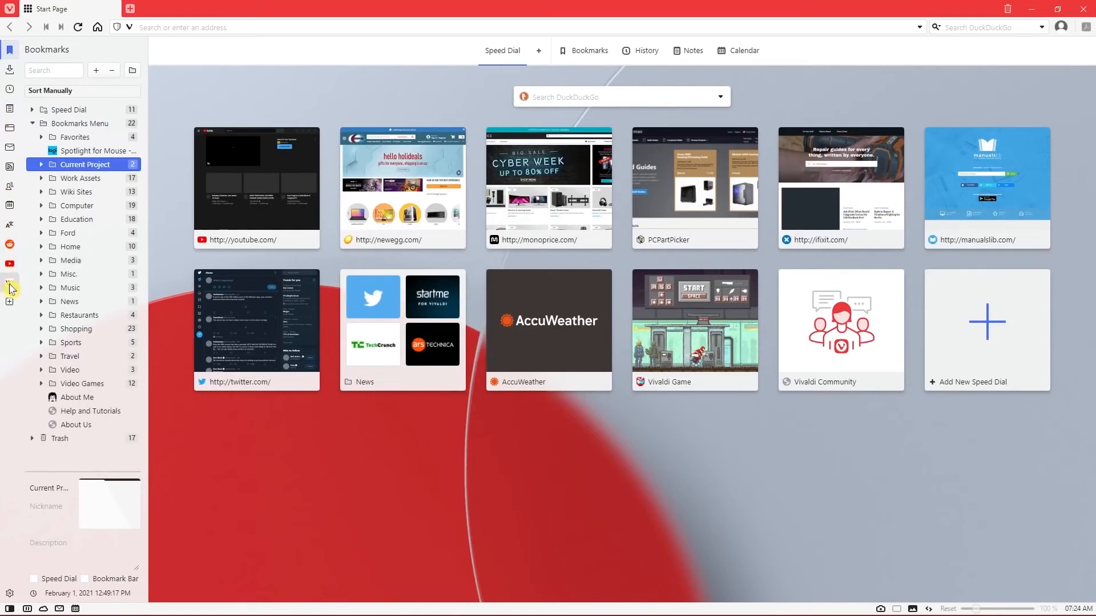
left_click(10, 283)
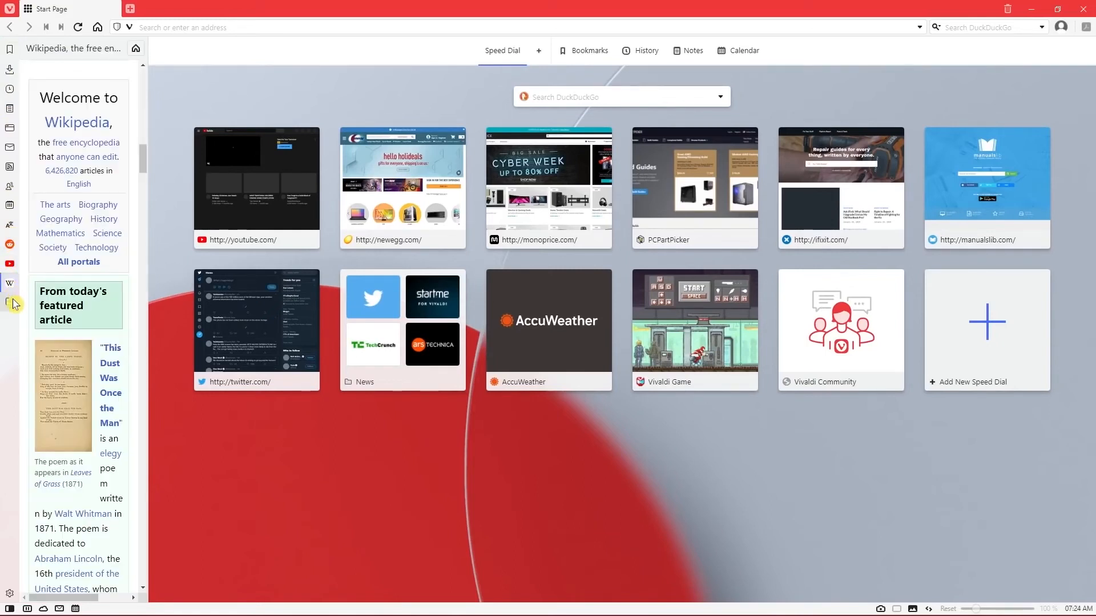
left_click(11, 303)
type("ifixit.com")
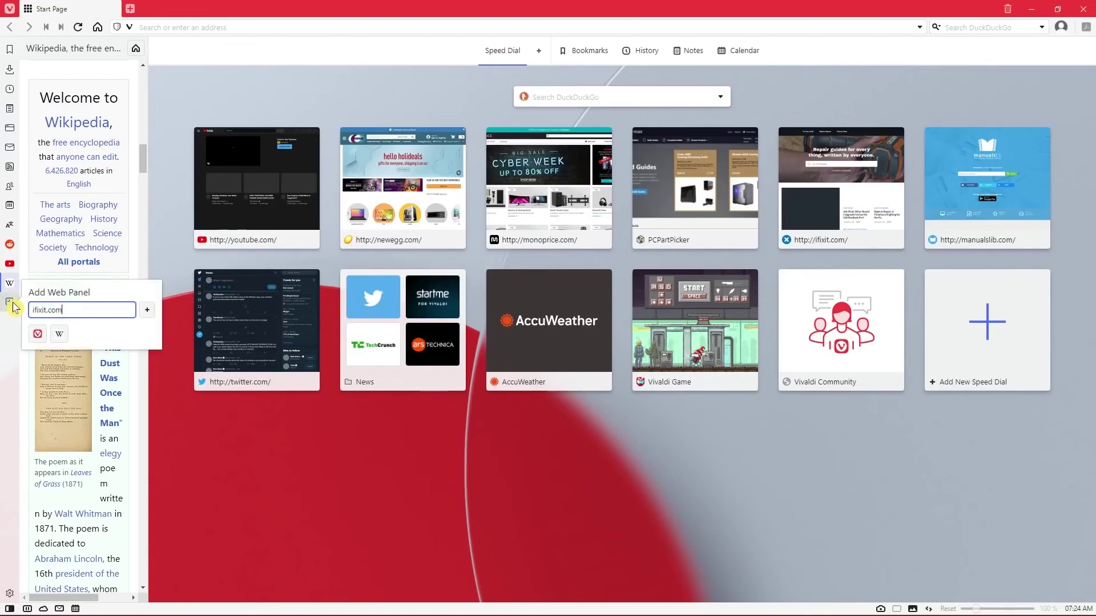
key("Return")
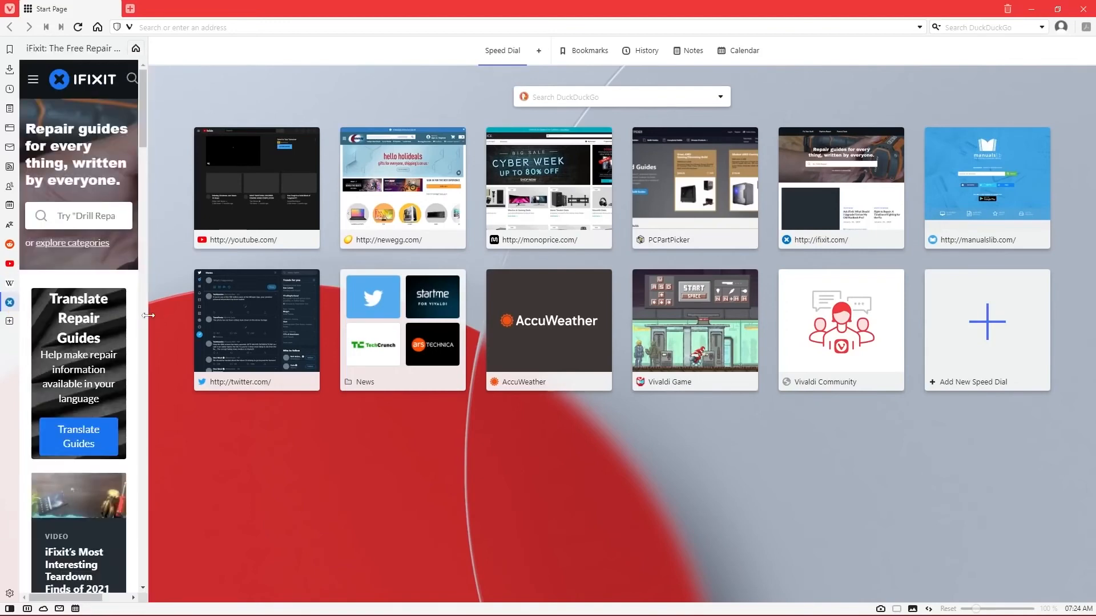
left_click_drag(145, 316, 531, 335)
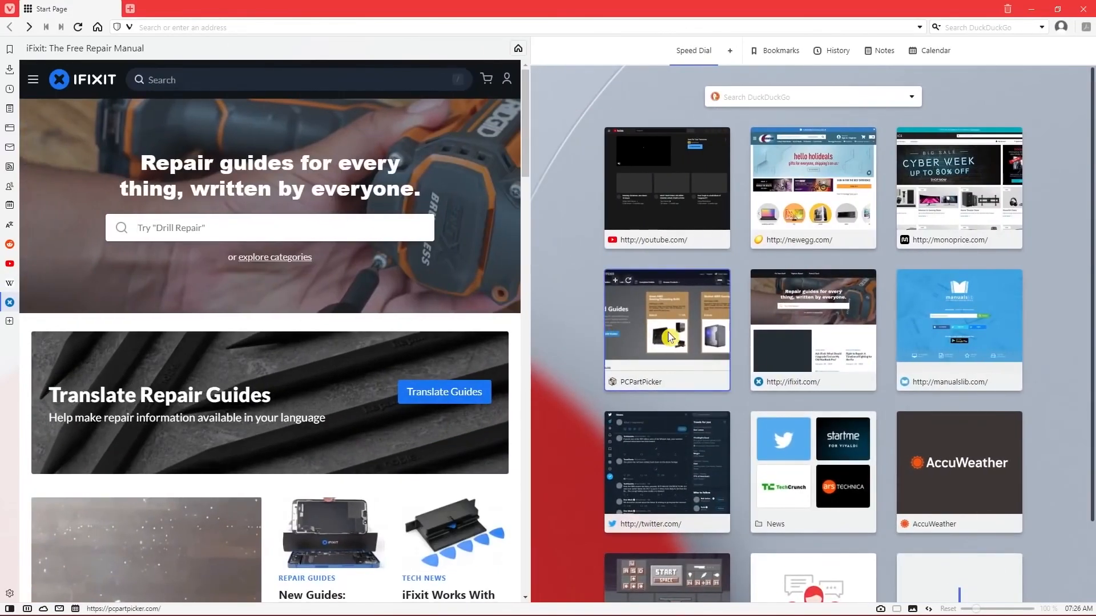
Load PCPartPicker from the speed dial and start a page capture
left_click(670, 337)
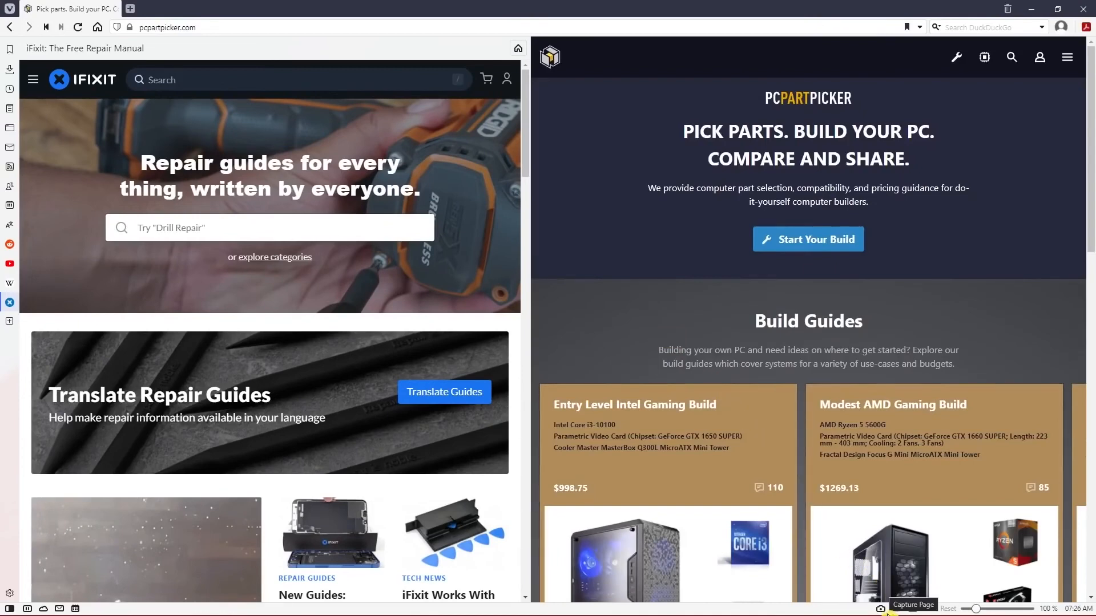
left_click(880, 608)
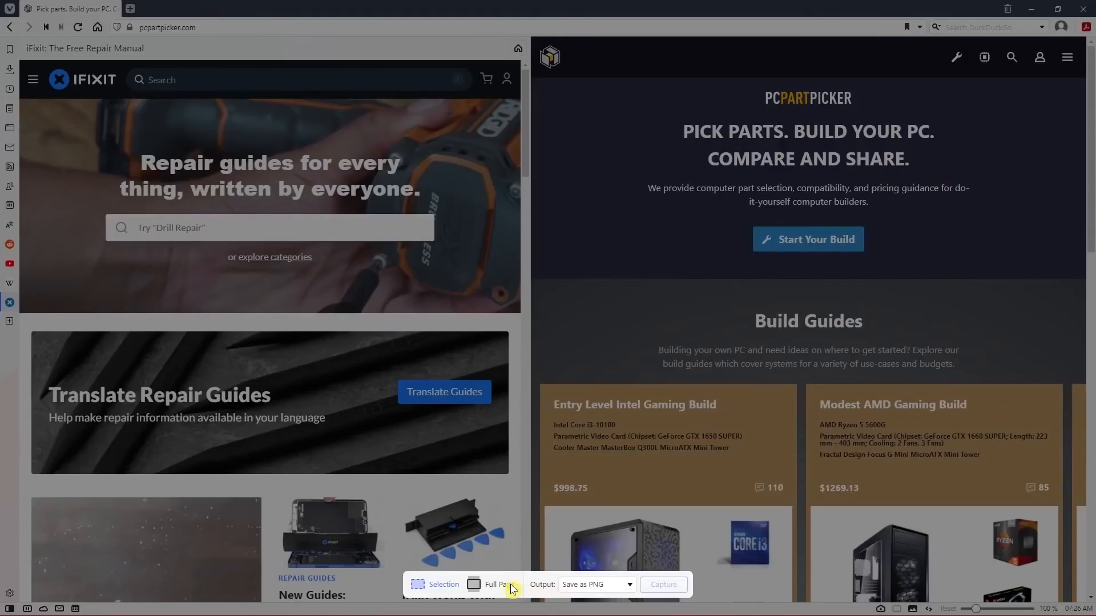